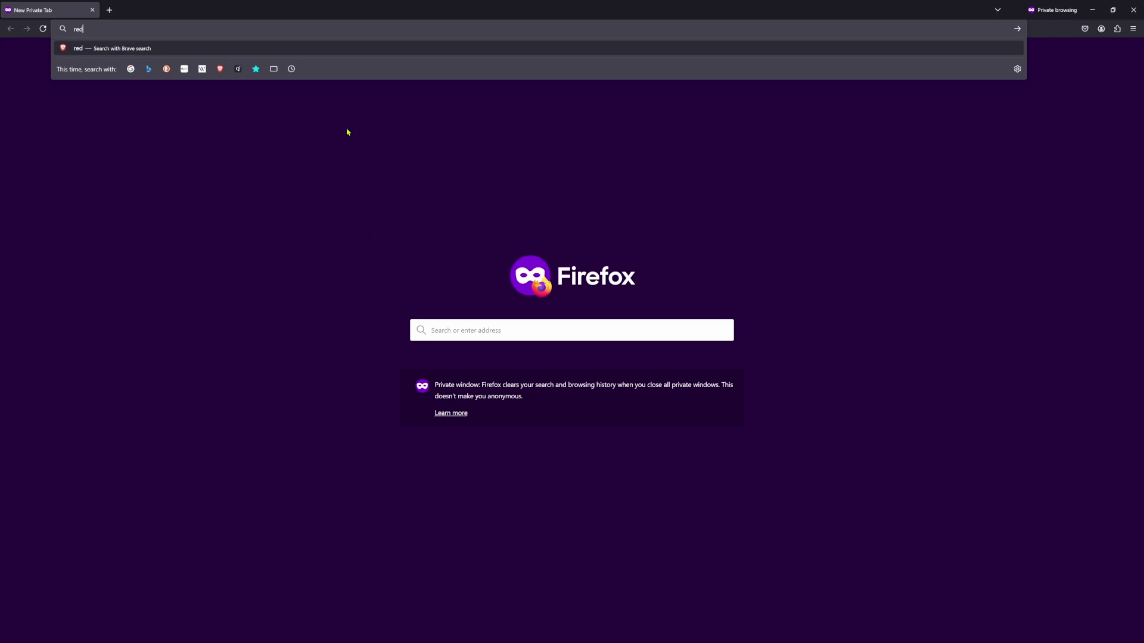
Step: Load reddit.com in the private window and accept all its cookies
text(dit.com)
key(Return)
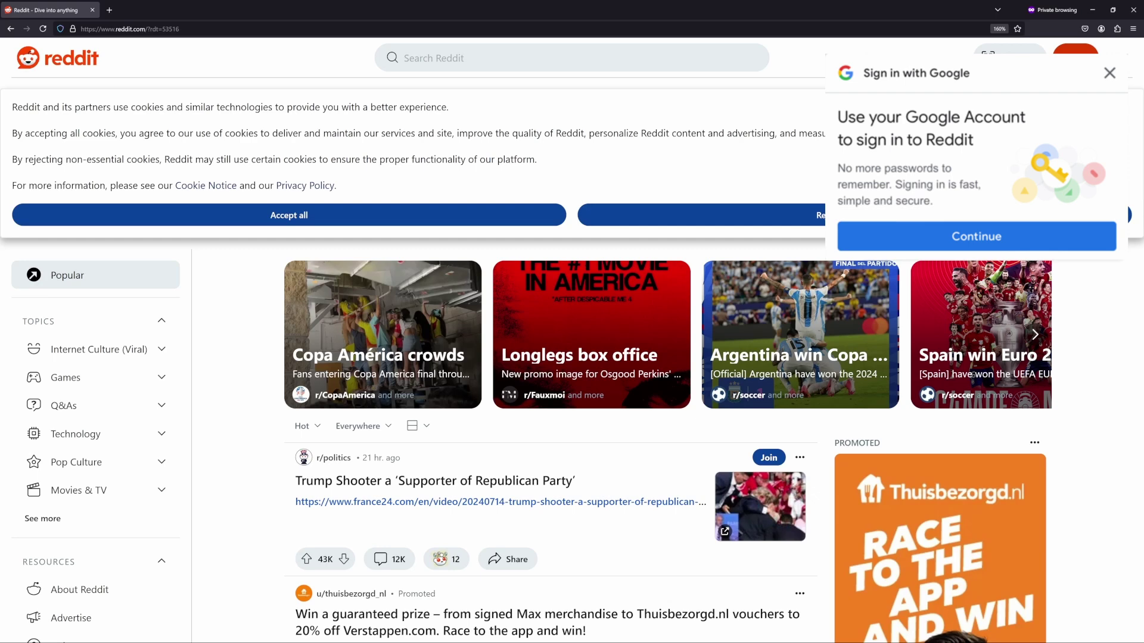
click(518, 217)
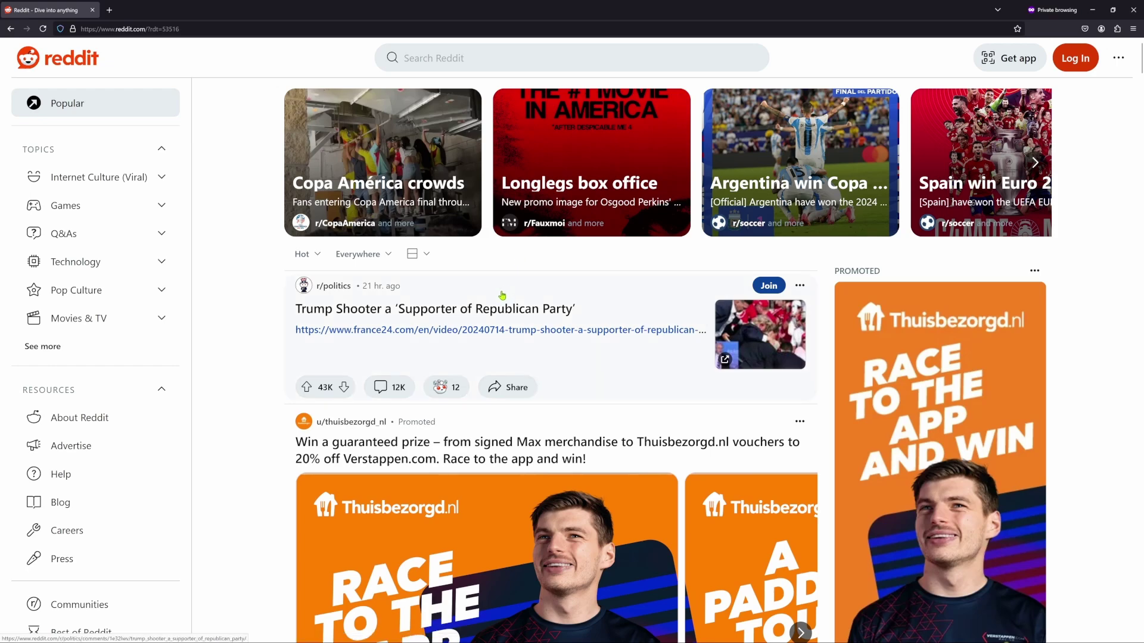
Step: Zoom the Reddit page out, then open Firefox's Add-ons and themes manager search
key(ctrl+minus)
key(ctrl+minus)
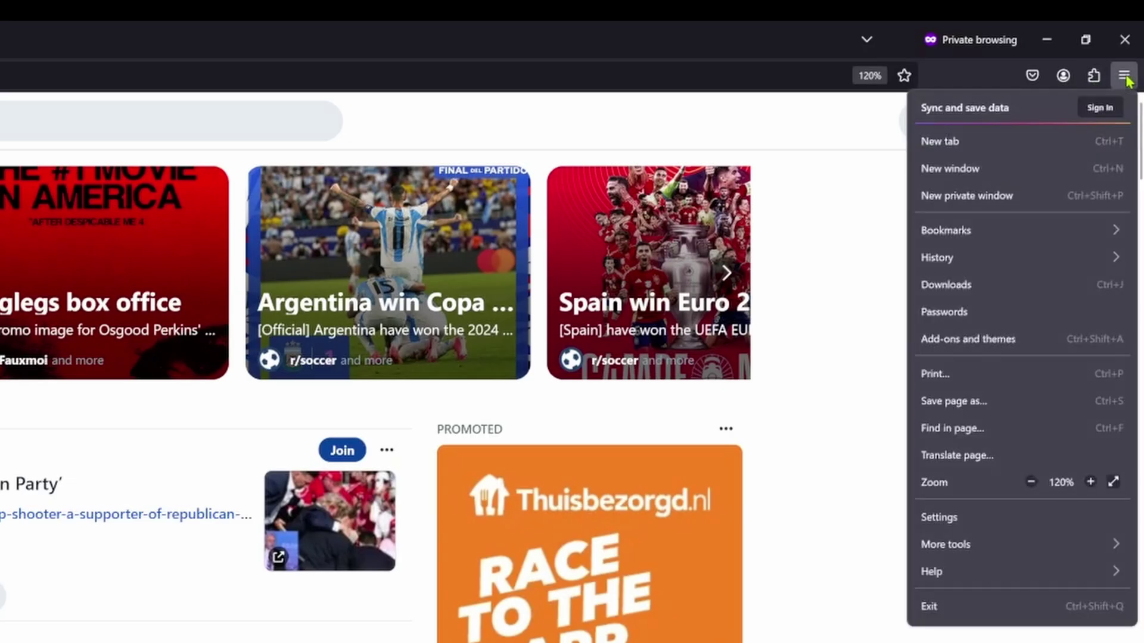
click(1133, 29)
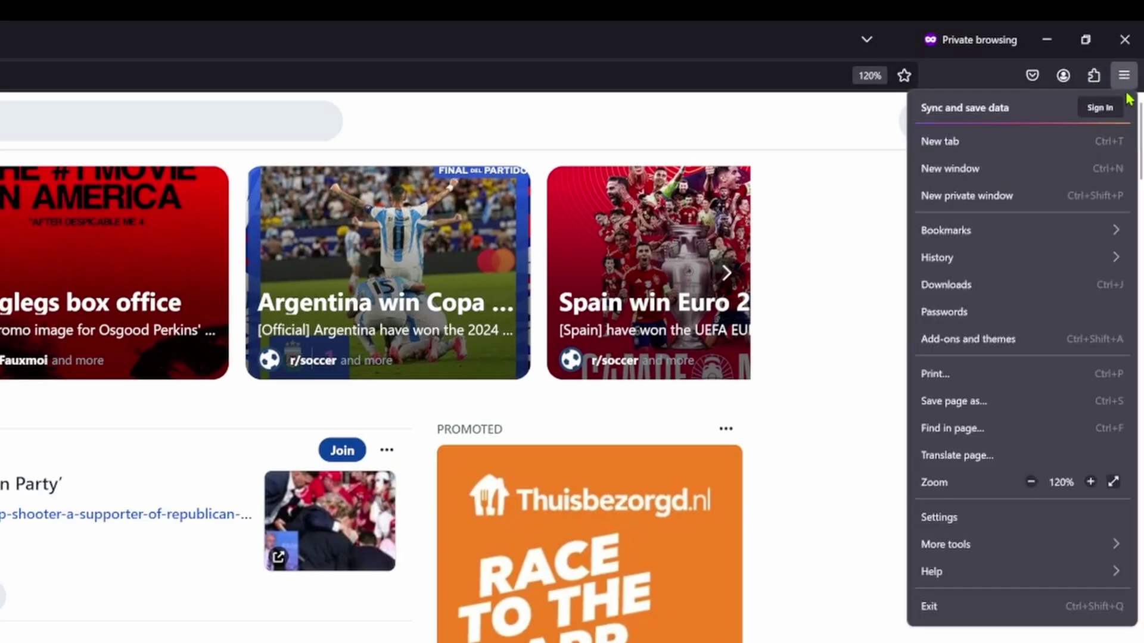
click(1022, 343)
click(326, 53)
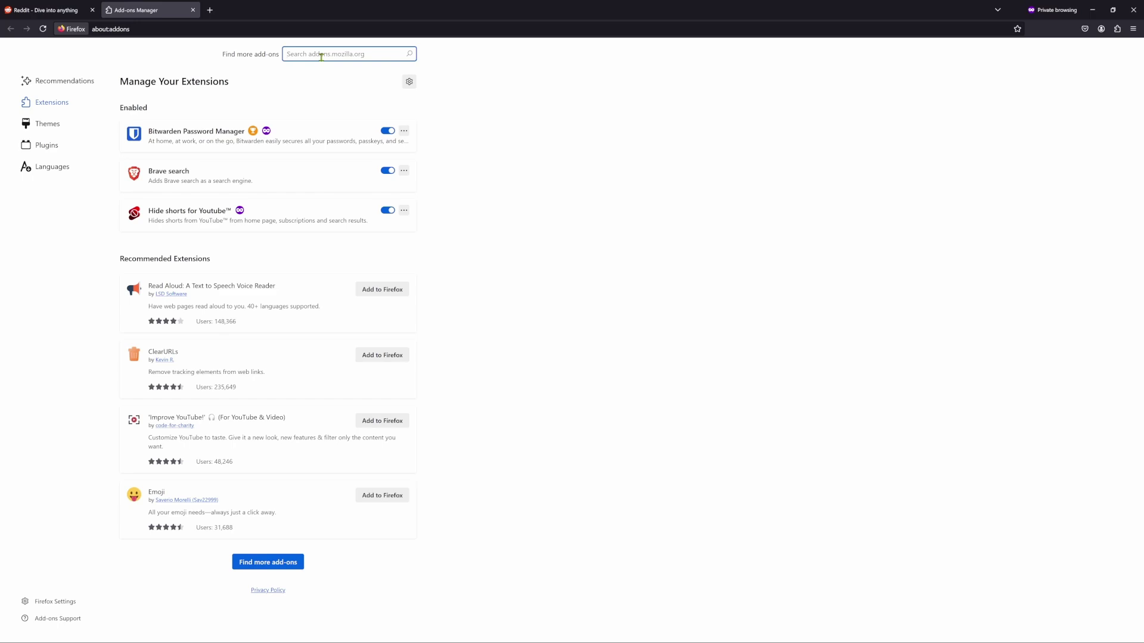
Step: Search for ublock, add uBlock Origin to Firefox, and allow it in private windows
text(ublock)
key(Return)
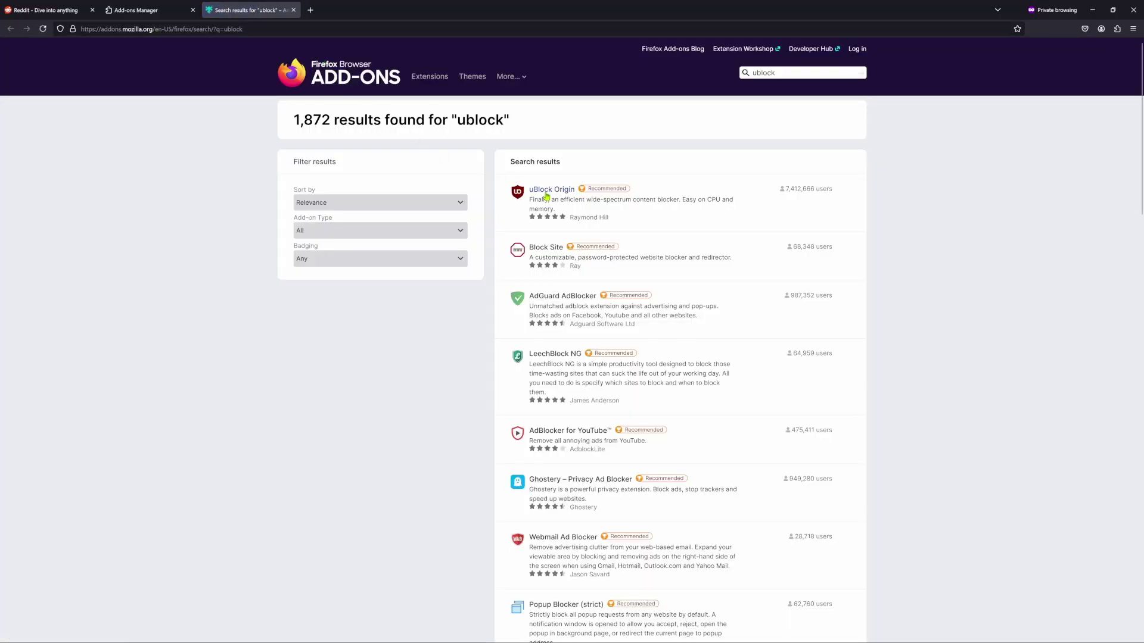
click(548, 196)
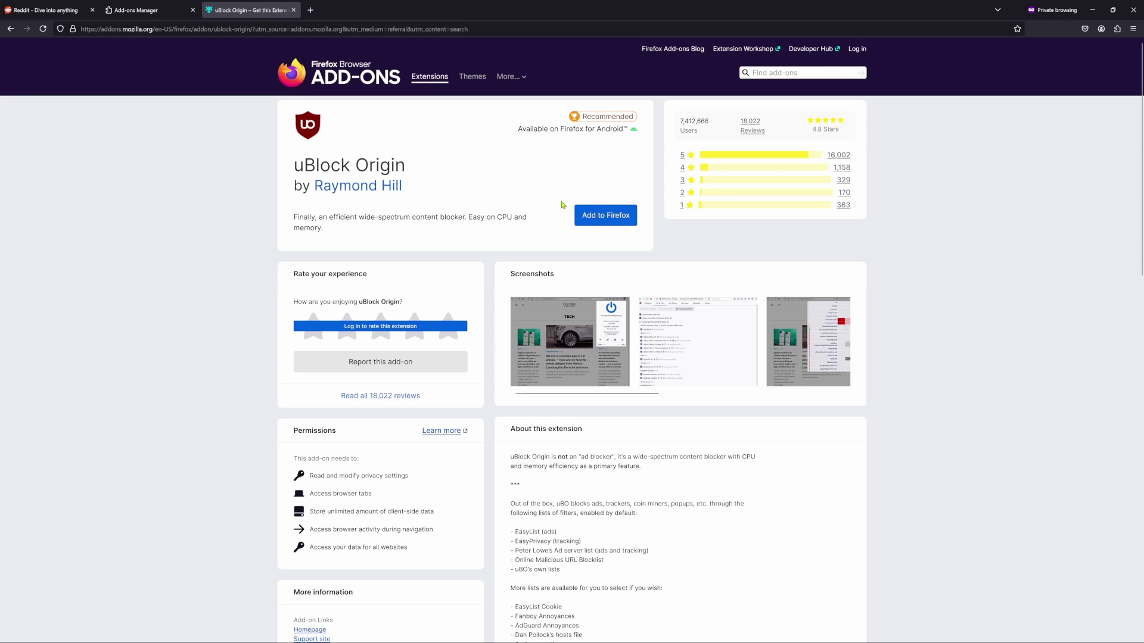
click(597, 221)
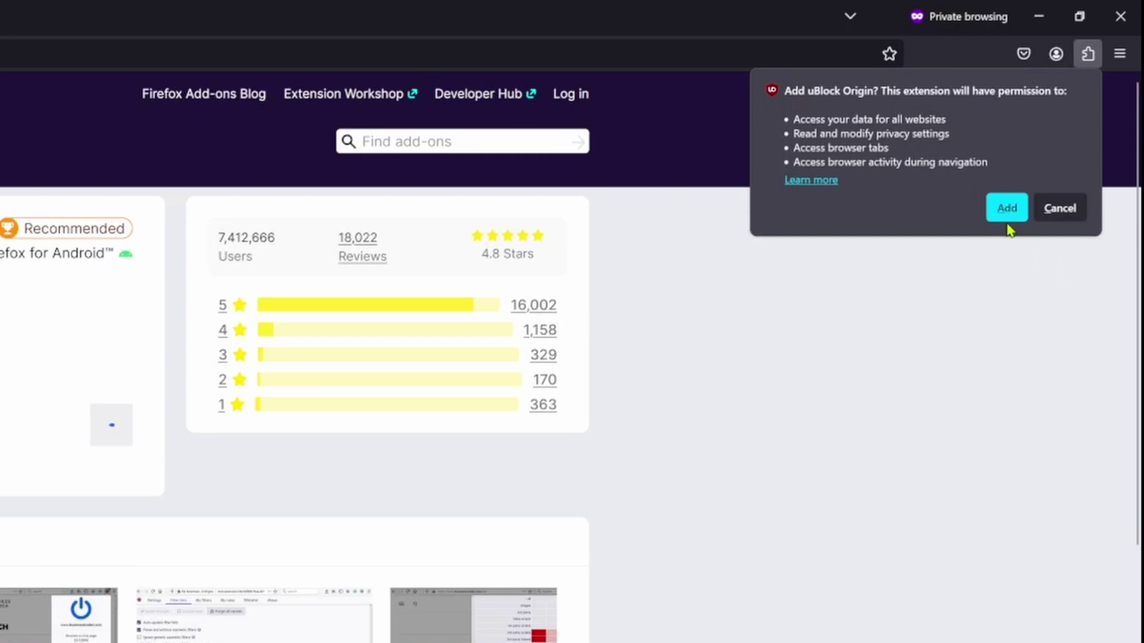
click(1005, 221)
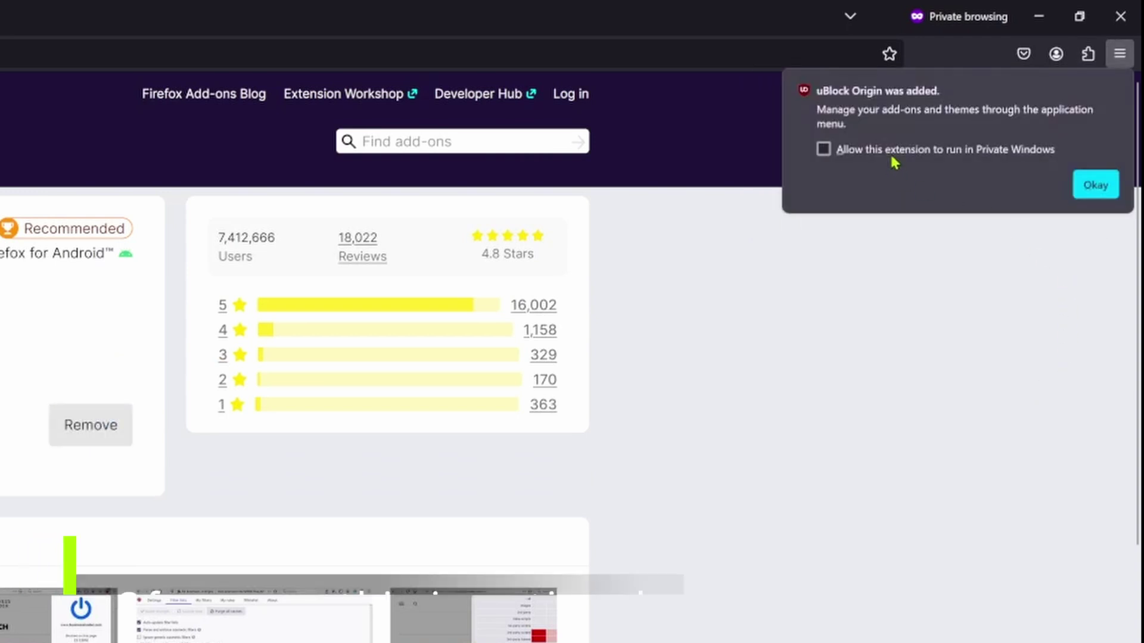
click(953, 149)
Step: Dismiss the install notice and paste ||accounts.google.com/gsi/*$xhr,script,3p into My filters, removing the blank line
click(1094, 184)
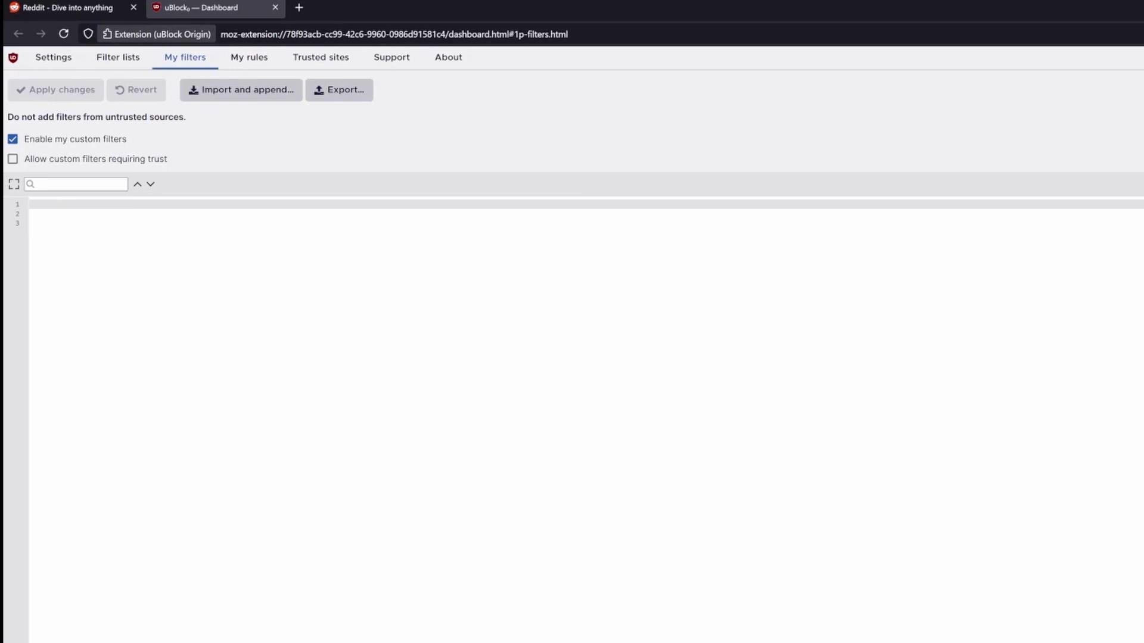
text(||accounts.google.com/gsi/*$xhr,script,3p)
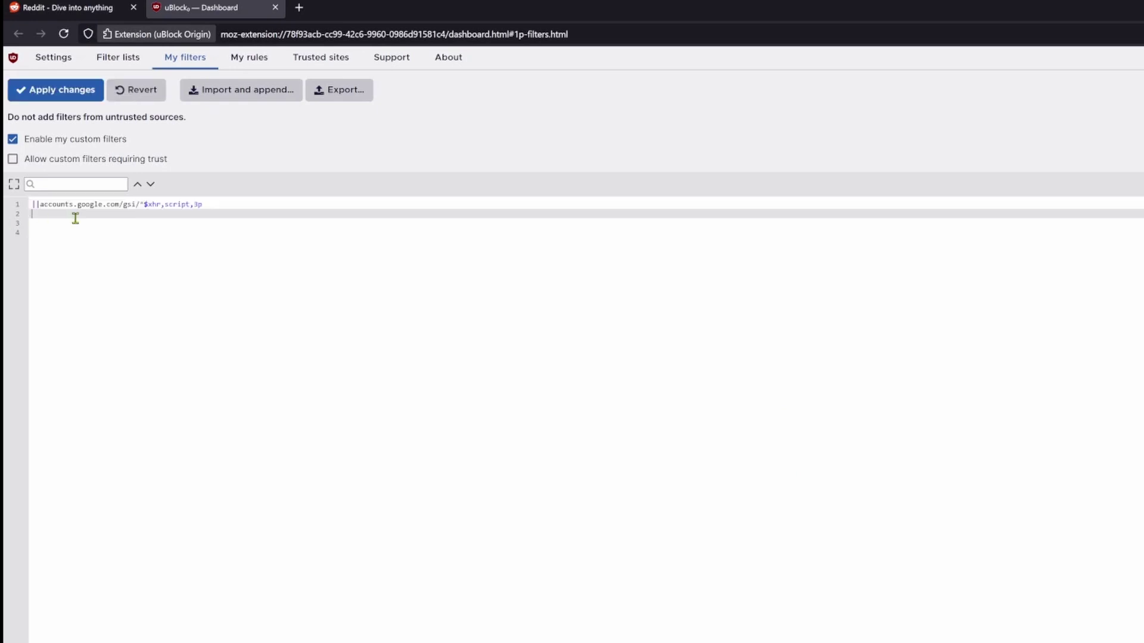
key(BackSpace)
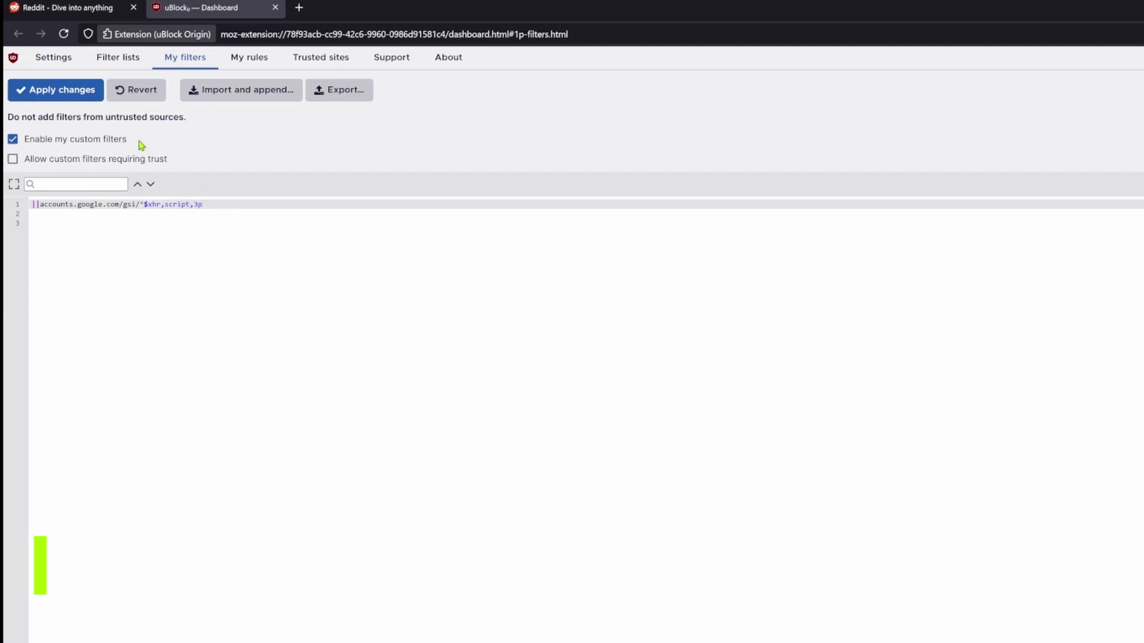
Step: Apply the new filter and reload reddit.com to check for the Google prompt
click(59, 89)
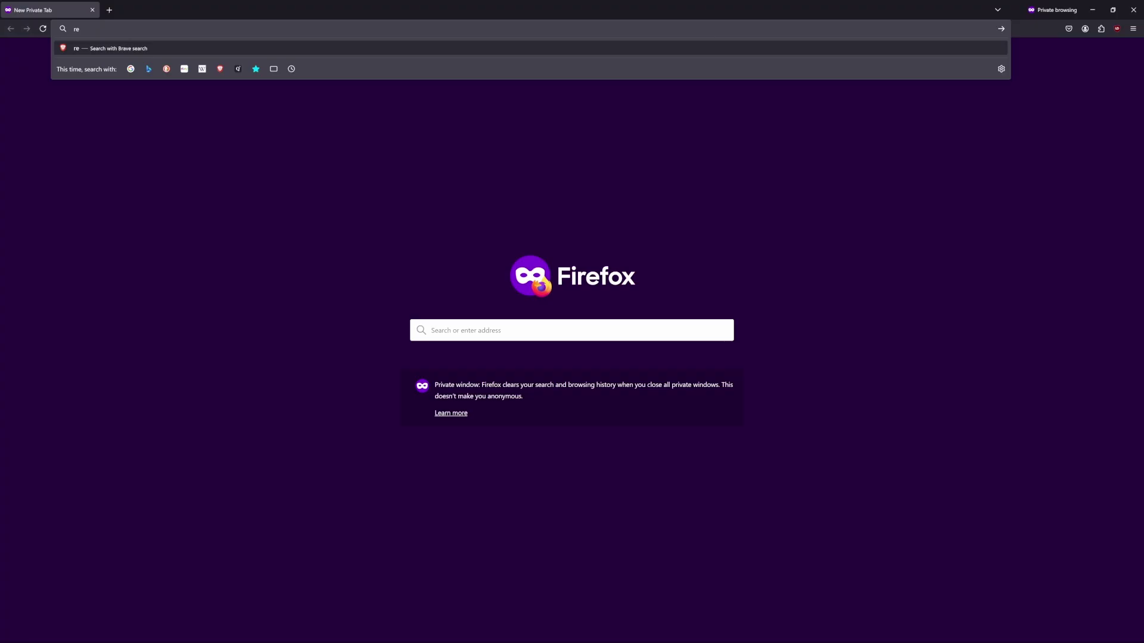
text(t.com)
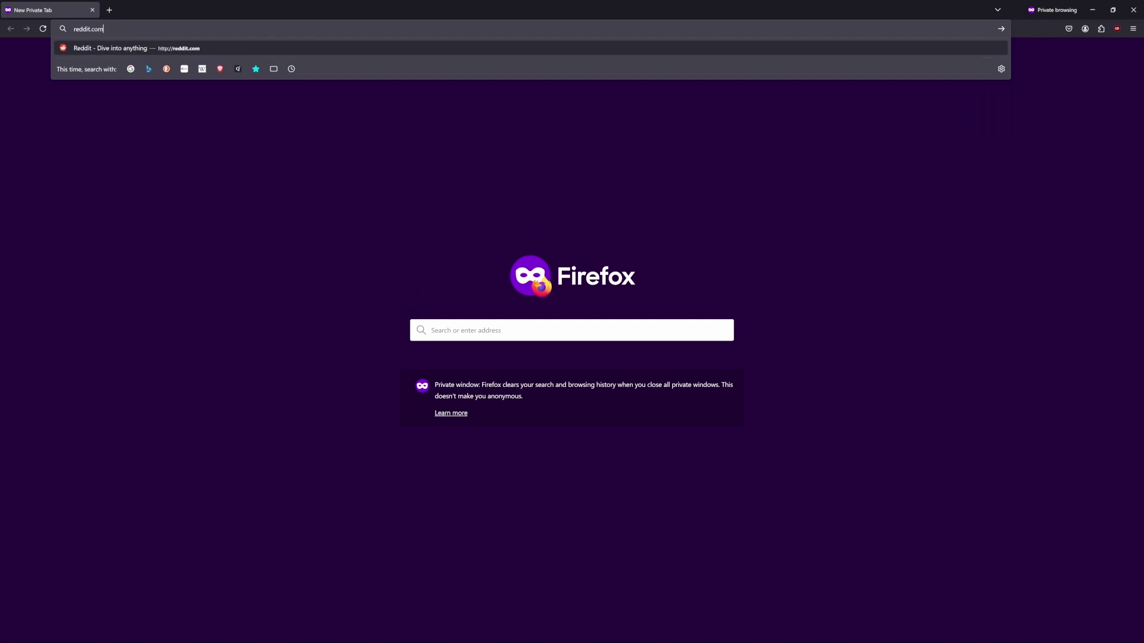
key(Return)
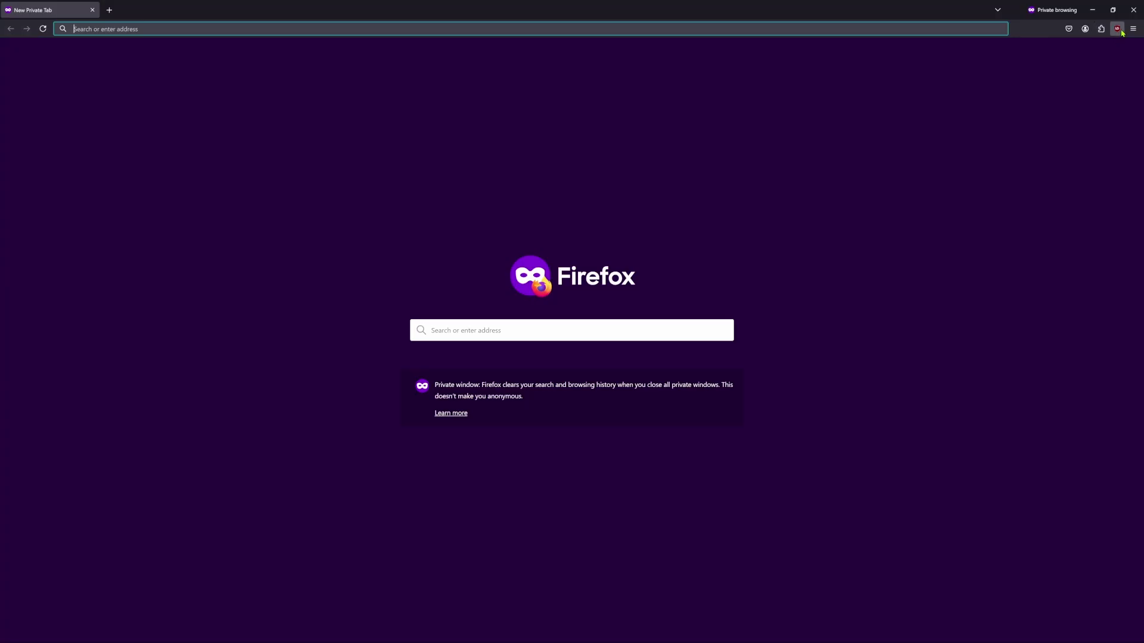
click(1116, 29)
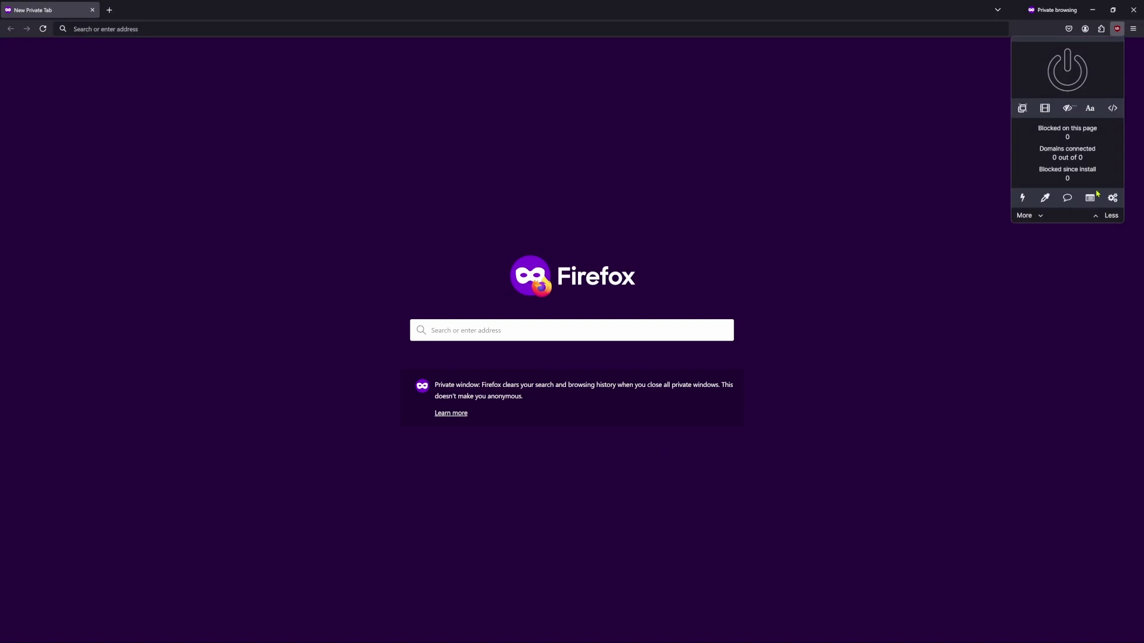
click(1112, 197)
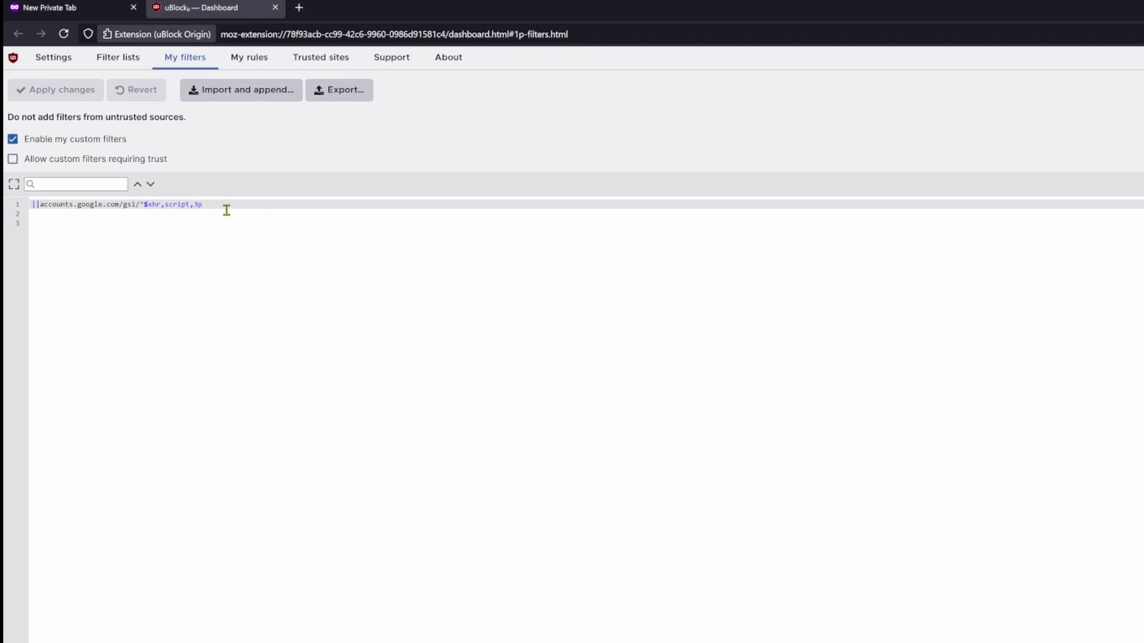
key(Down)
key(Down)
text(|https://accounts.google.com/gsi/iframe/select*)
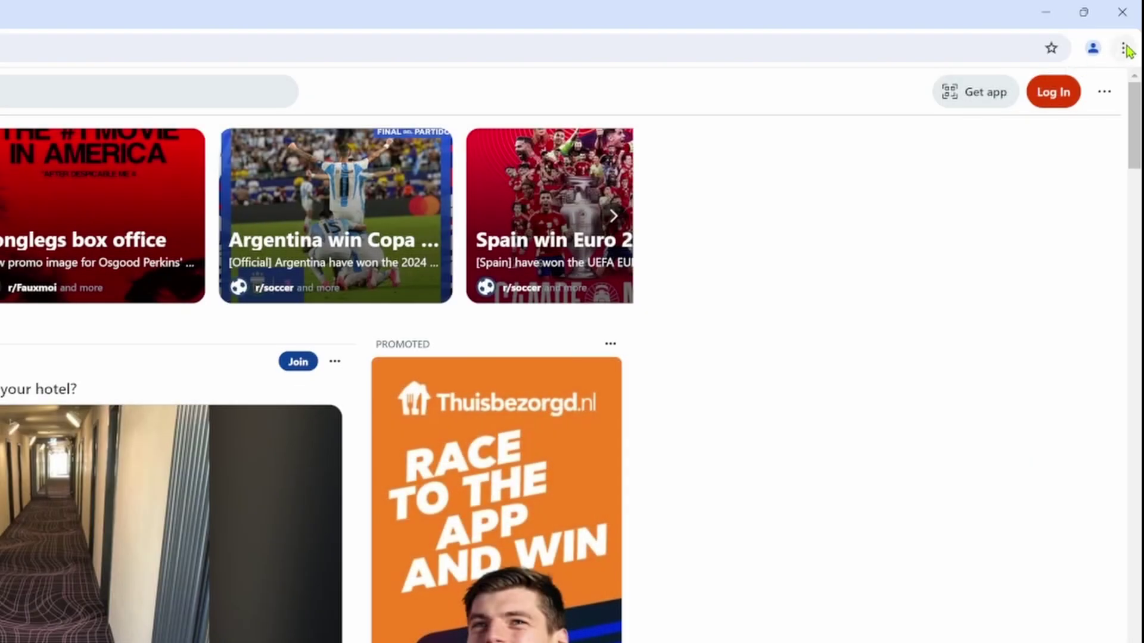
Step: Open Chrome's three-dot main menu
click(1122, 48)
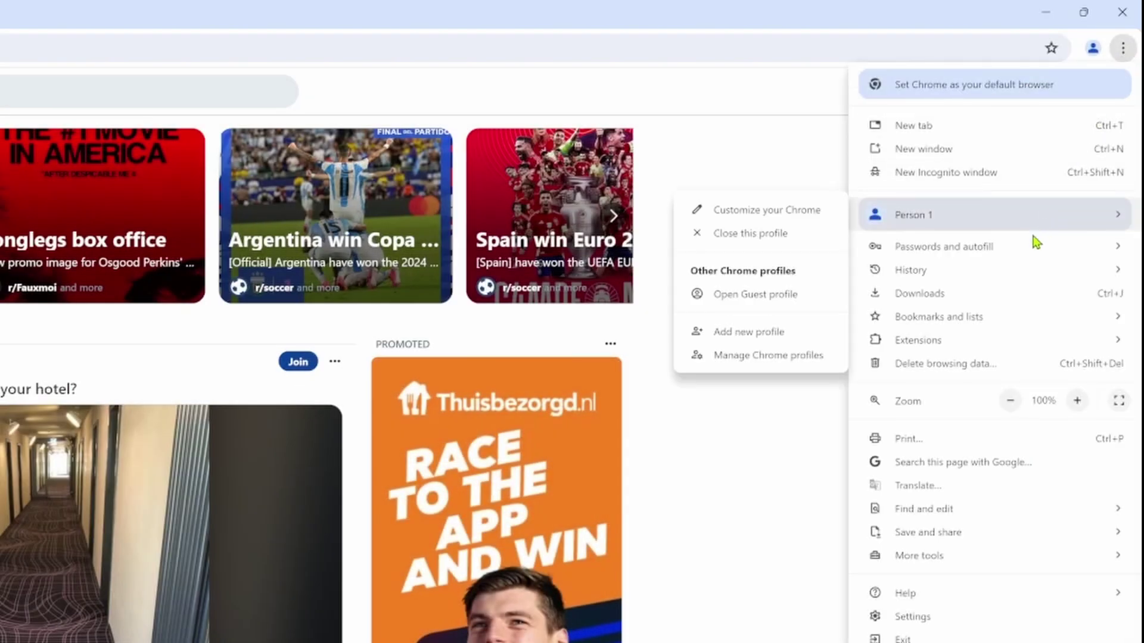
Step: Open the Chrome Web Store, search ublock, and add uBlock Origin to Chrome
mouse_move(1020, 340)
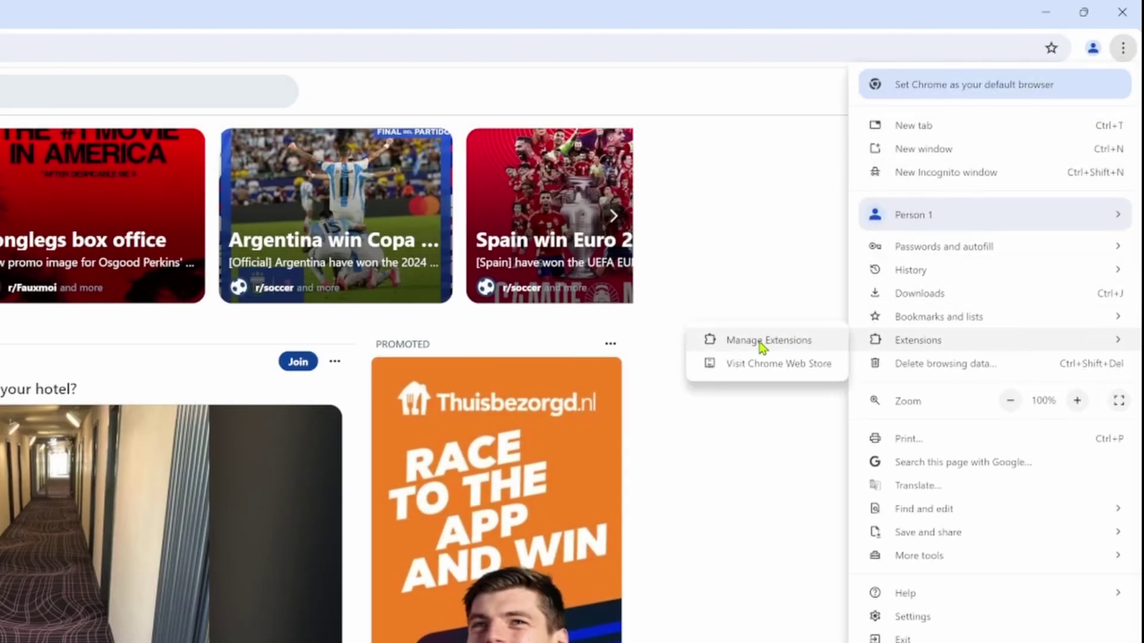
click(761, 364)
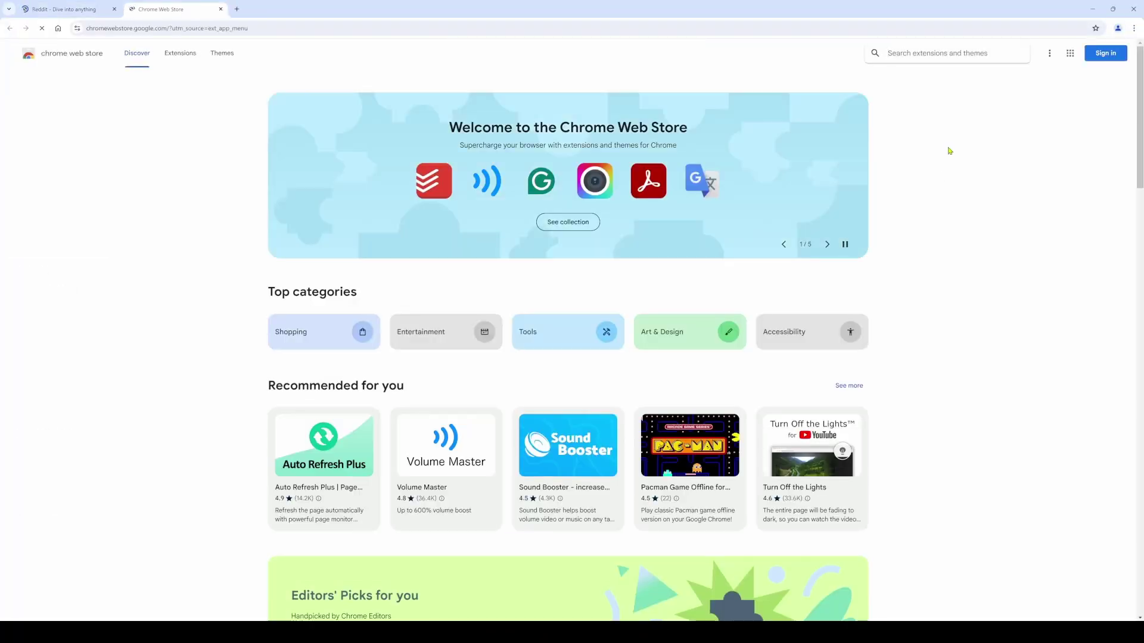
text(ublock)
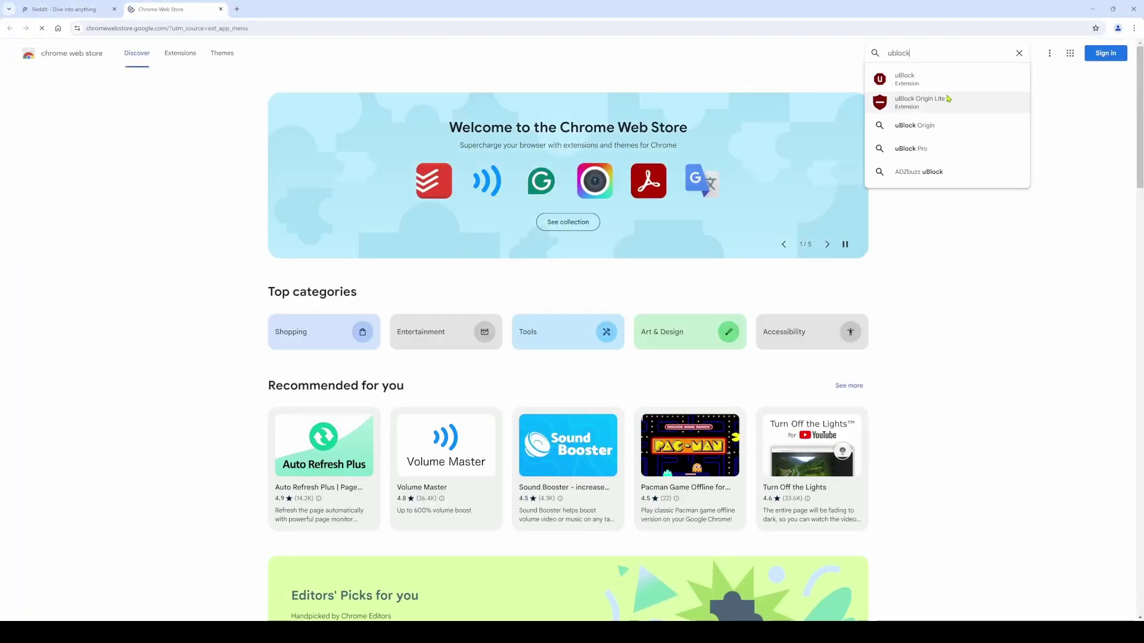
key(Return)
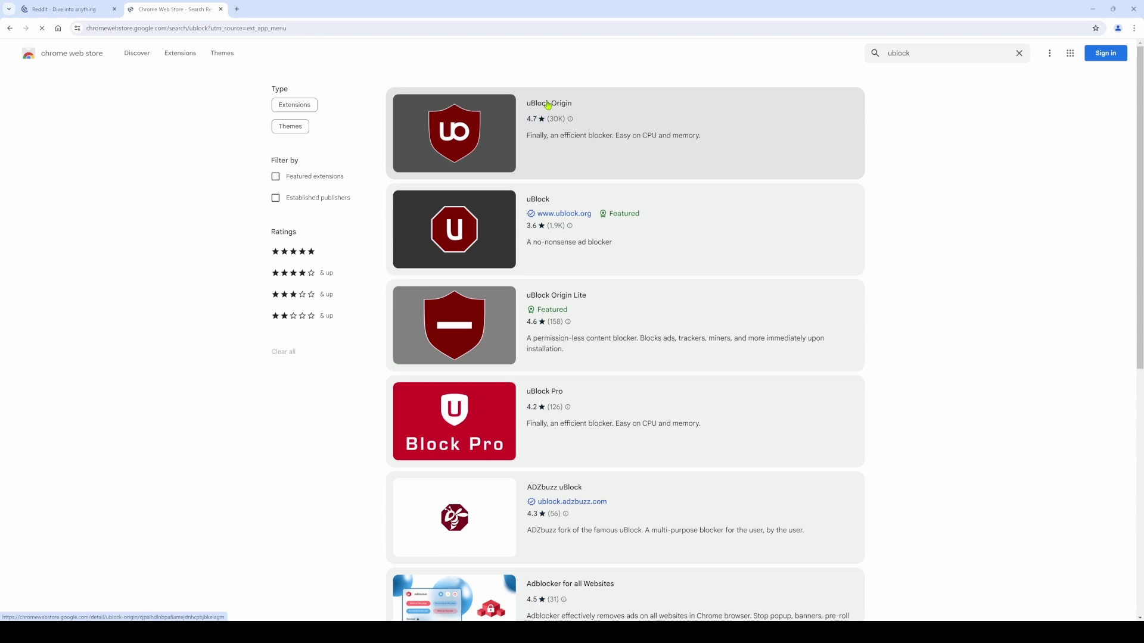
click(548, 106)
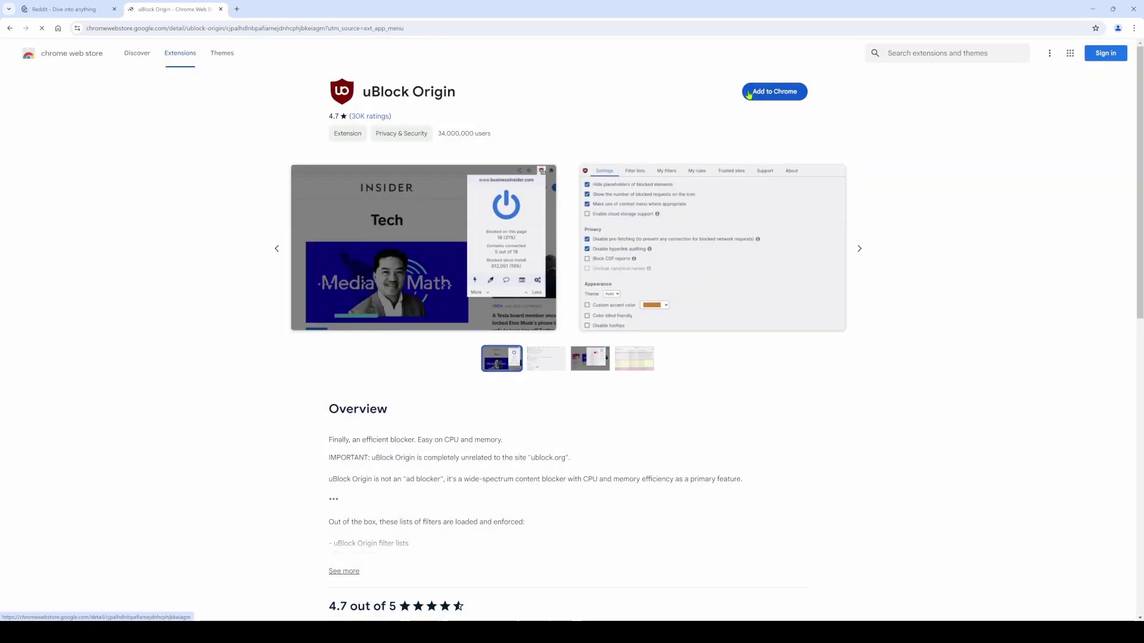
click(748, 93)
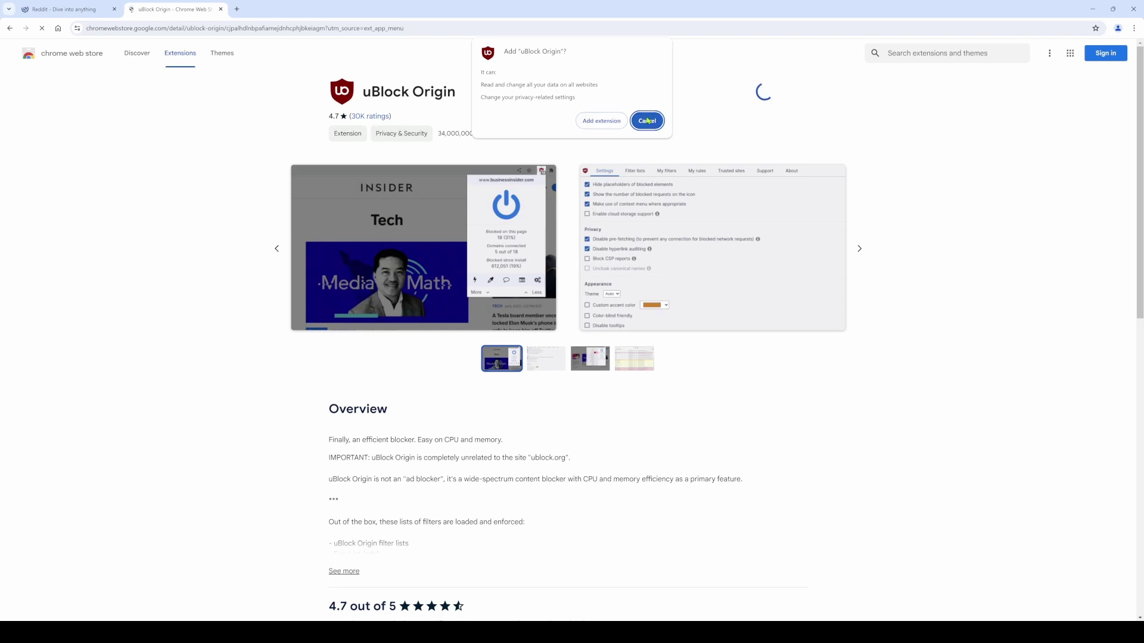
click(606, 121)
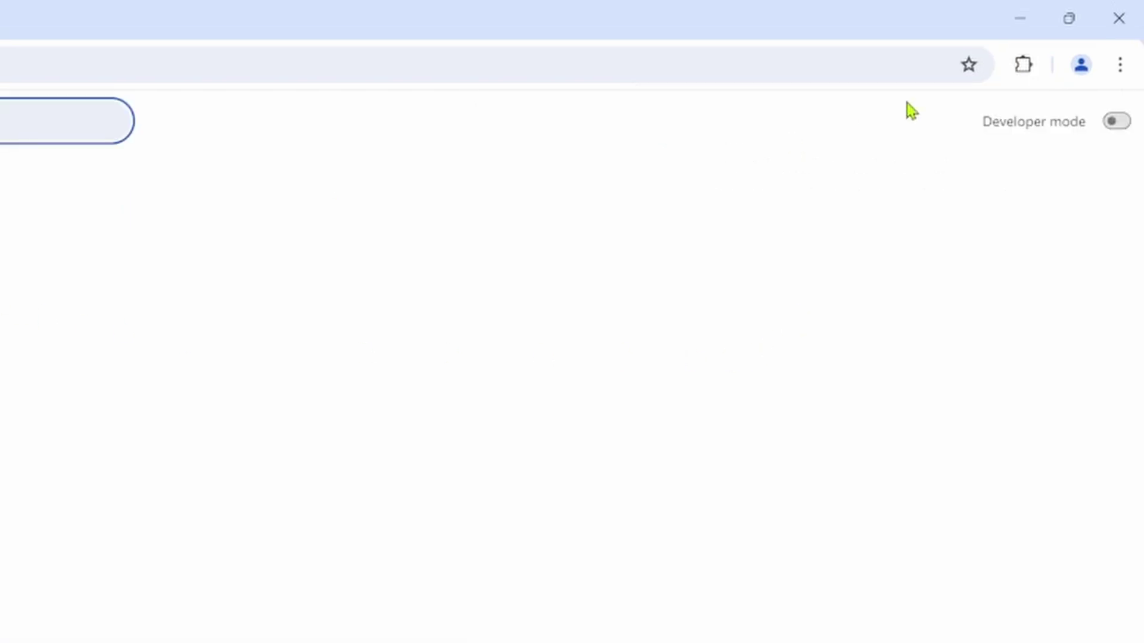
Step: Open uBlock Origin's options dashboard from its Manage extension page in Chrome
click(1026, 53)
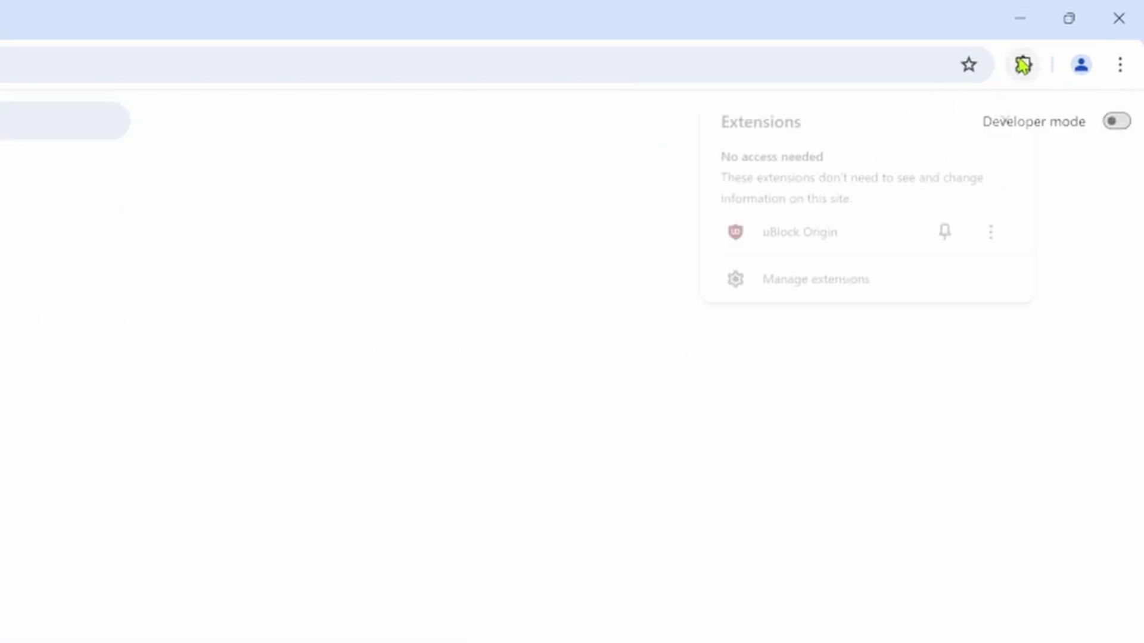
click(996, 236)
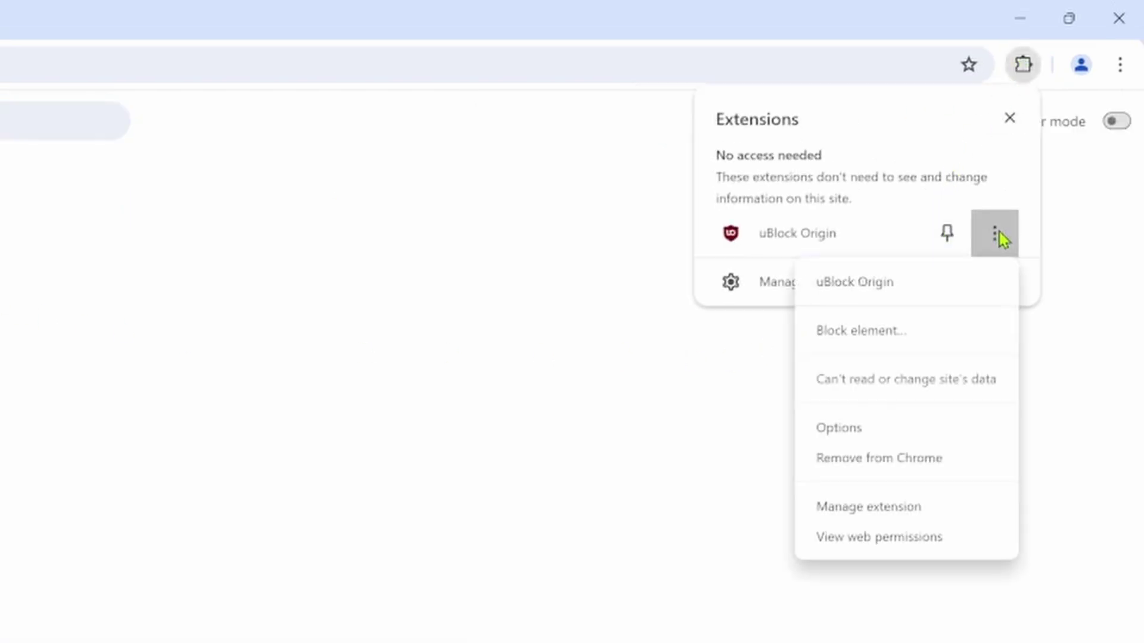
click(889, 506)
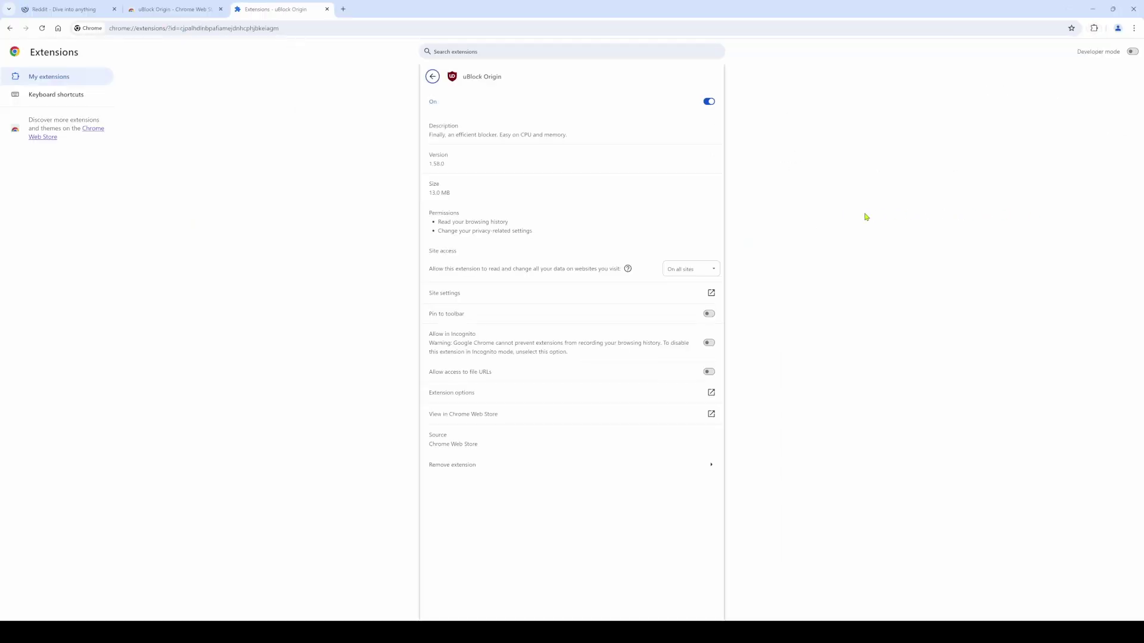
click(511, 403)
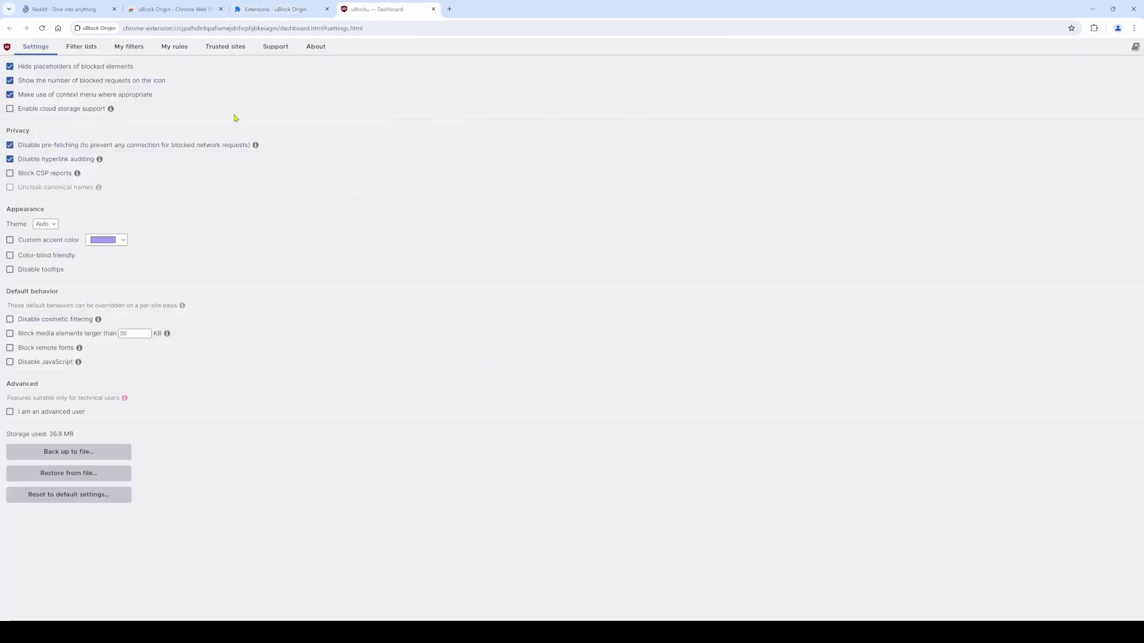
Step: Paste ||accounts.google.com/gsi/*$xhr,script,3p into My filters and apply the change
click(129, 48)
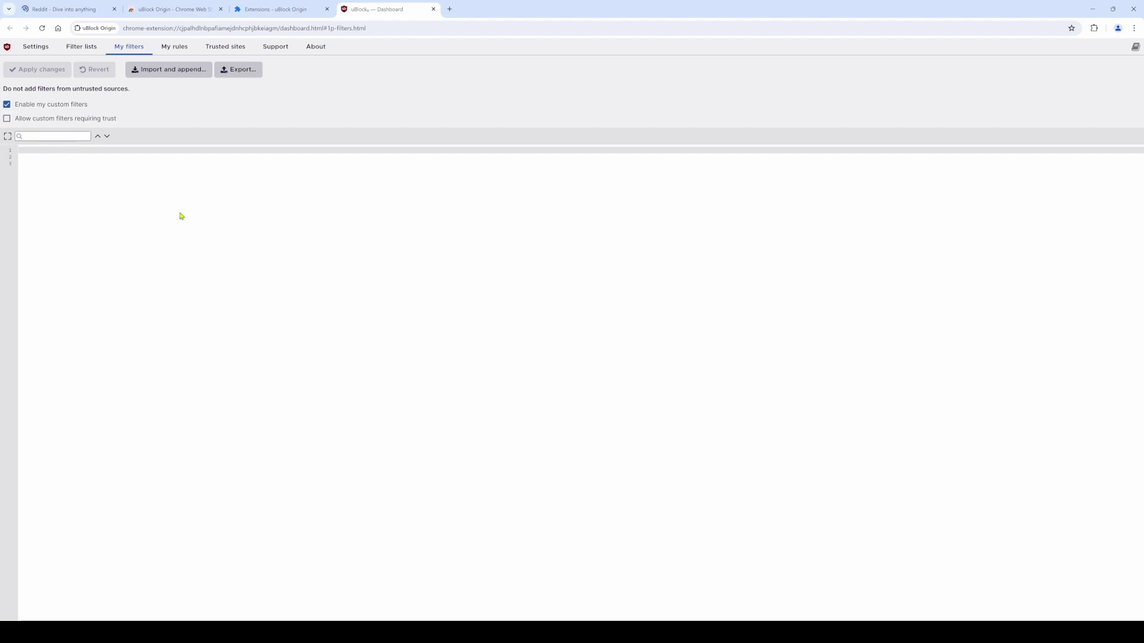
text(||accounts.google.com/gsi/*$xhr,script,3p)
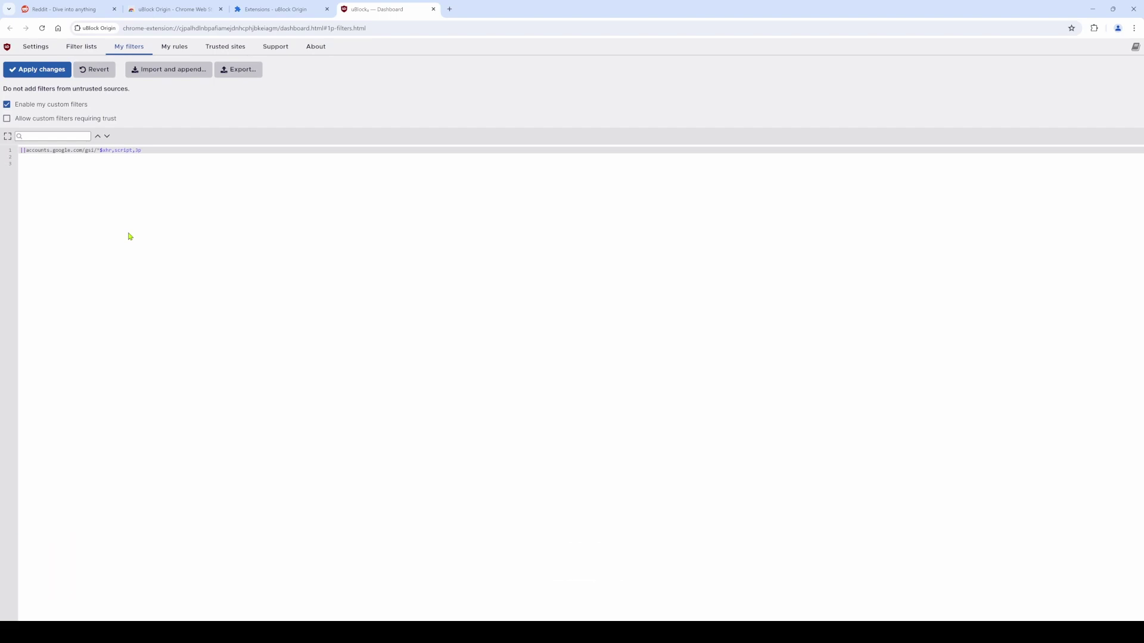
click(55, 73)
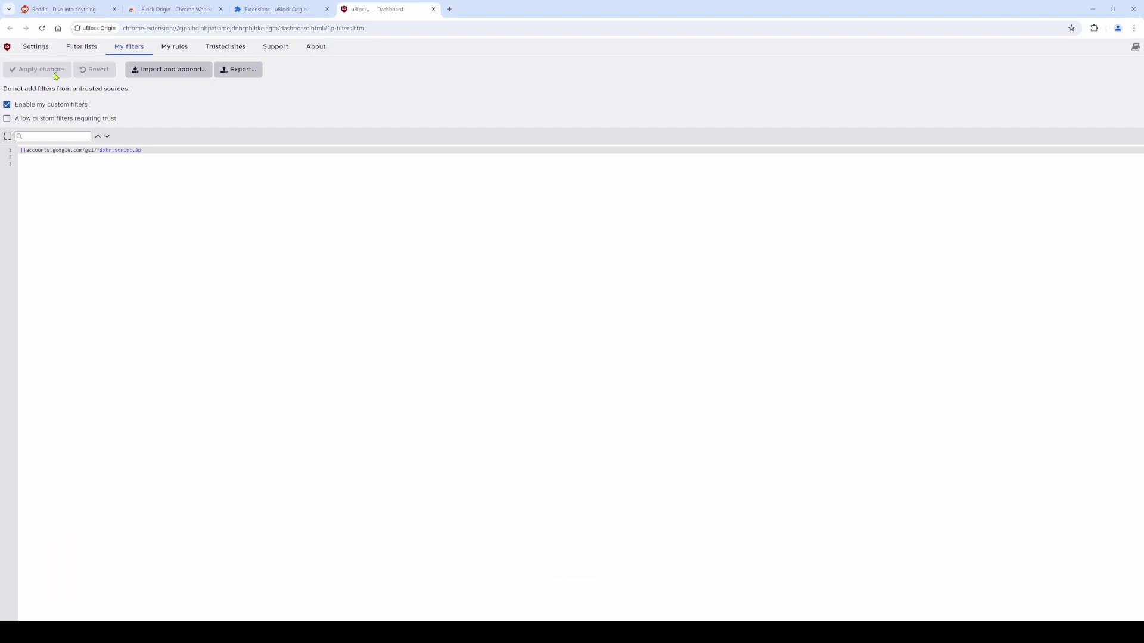